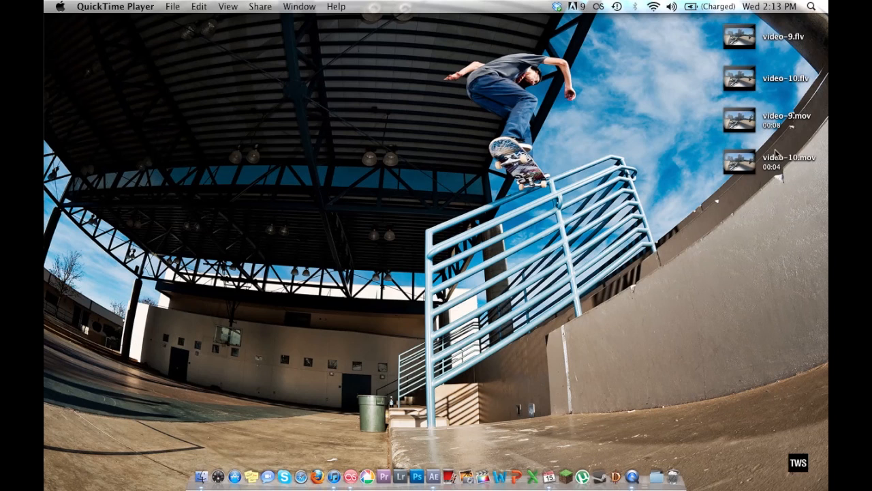
- Launch After Effects and create Comp 1 at 1280×720, 10 seconds
{"action": "left_click", "coordinate": [434, 475]}
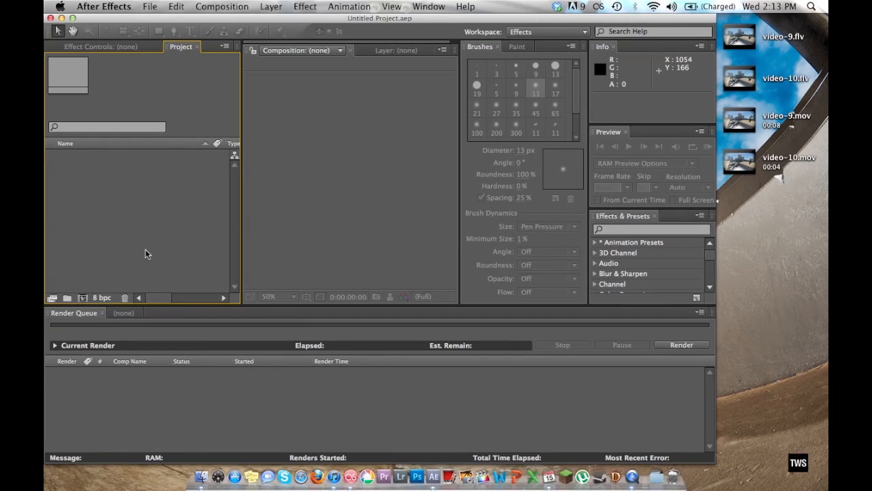
{"action": "key", "text": "super+n"}
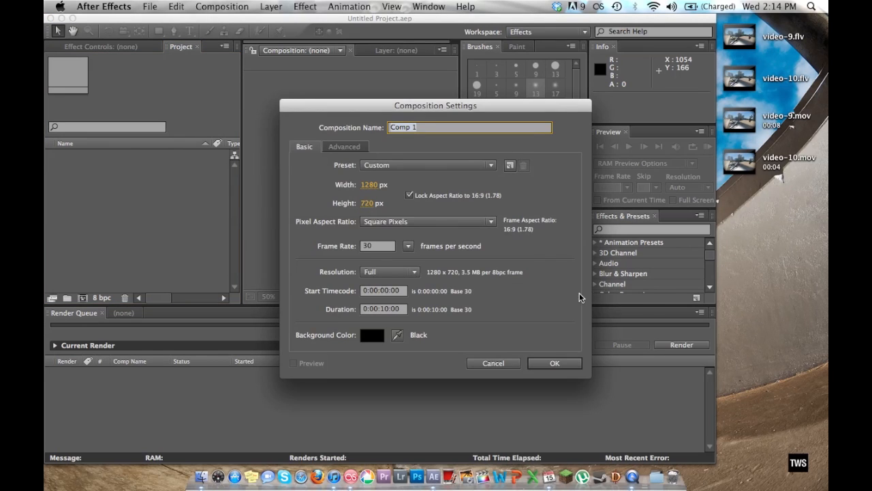
{"action": "left_click", "coordinate": [552, 368]}
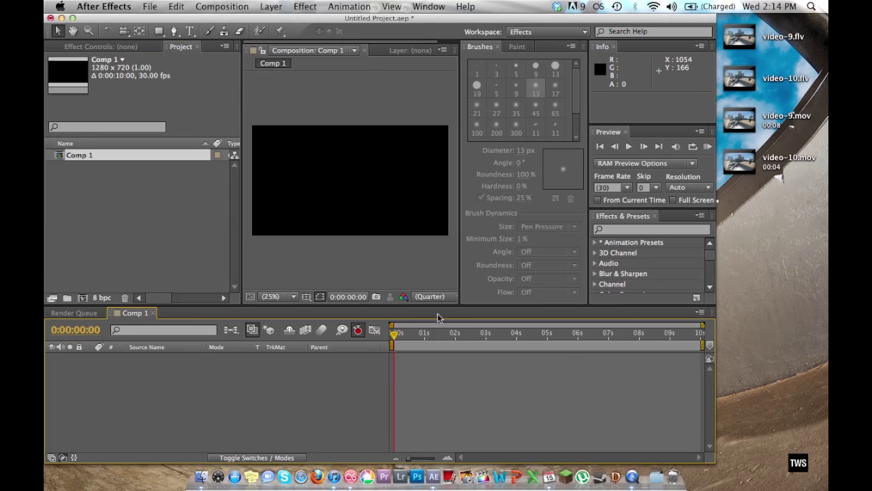
- Import video-9.mov and video-10.mov from the desktop into the project and widen the window
{"action": "left_click", "coordinate": [821, 143]}
{"action": "left_click", "coordinate": [742, 122]}
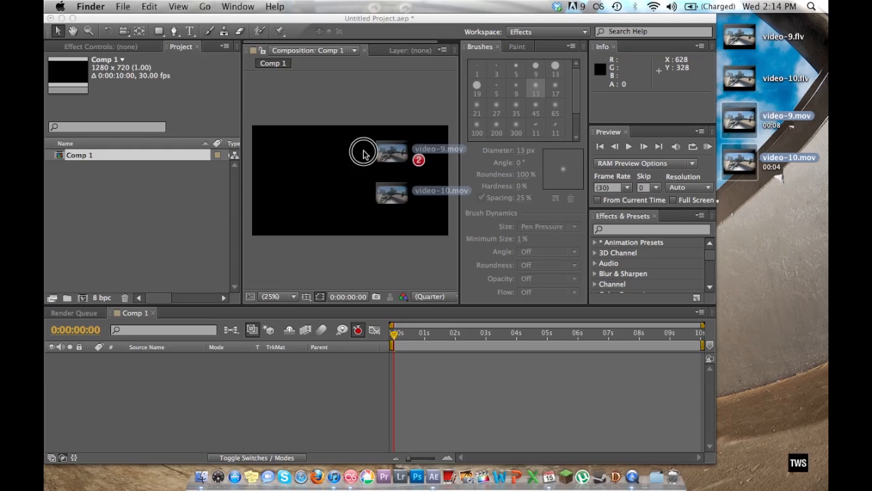
{"action": "left_click_drag", "start_coordinate": [746, 124], "coordinate": [132, 212]}
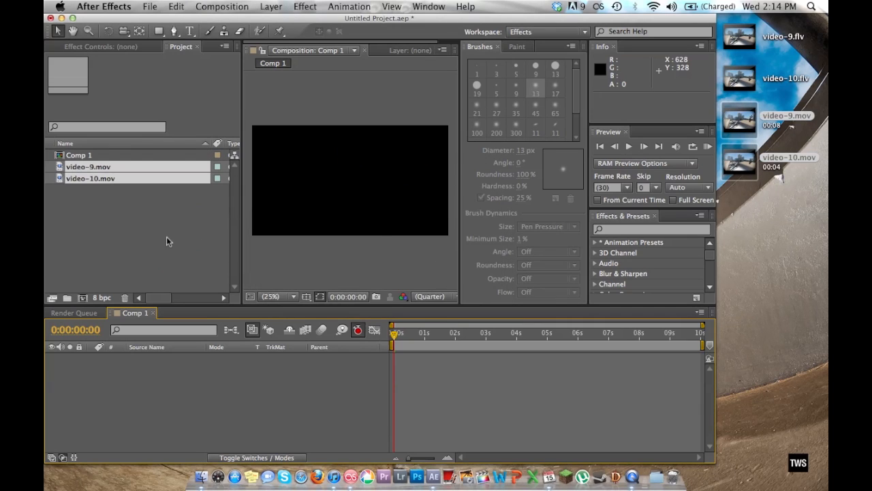
{"action": "left_click_drag", "start_coordinate": [717, 204], "coordinate": [828, 214]}
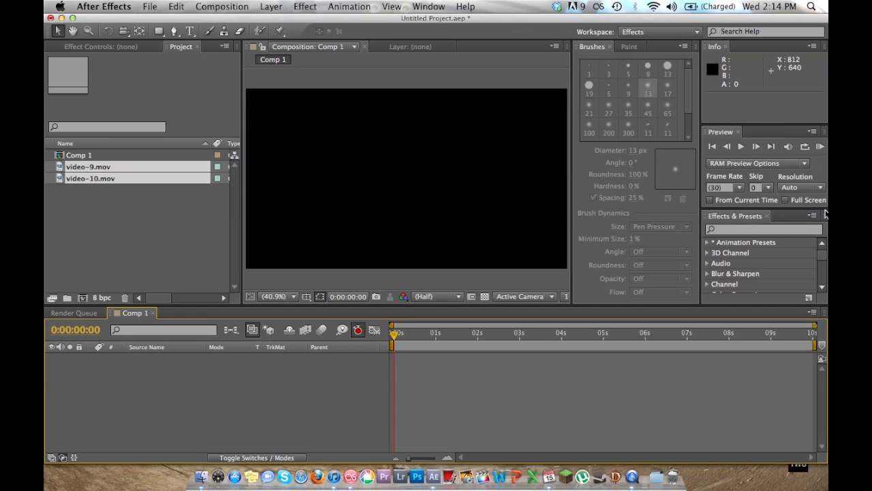
- Add video-9.mov as a layer in Comp 1 and enable time remapping on it
{"action": "left_click", "coordinate": [113, 166]}
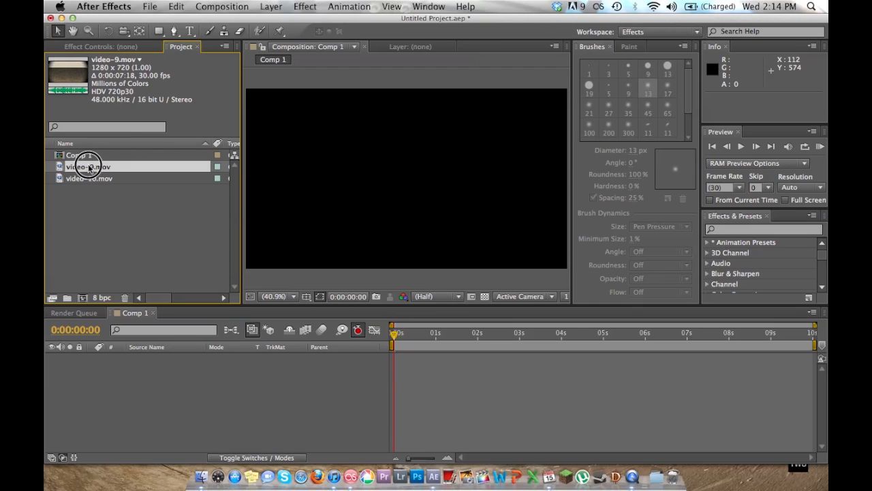
{"action": "left_click_drag", "start_coordinate": [105, 169], "coordinate": [204, 381]}
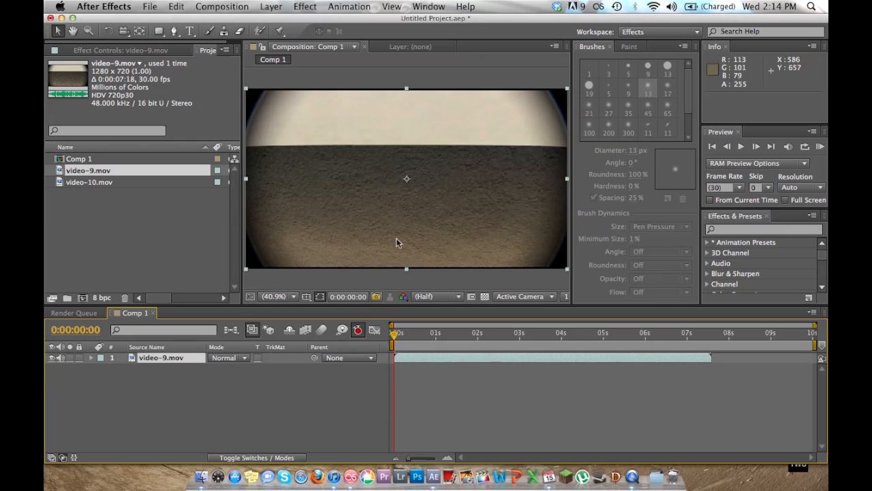
{"action": "left_click", "coordinate": [304, 6]}
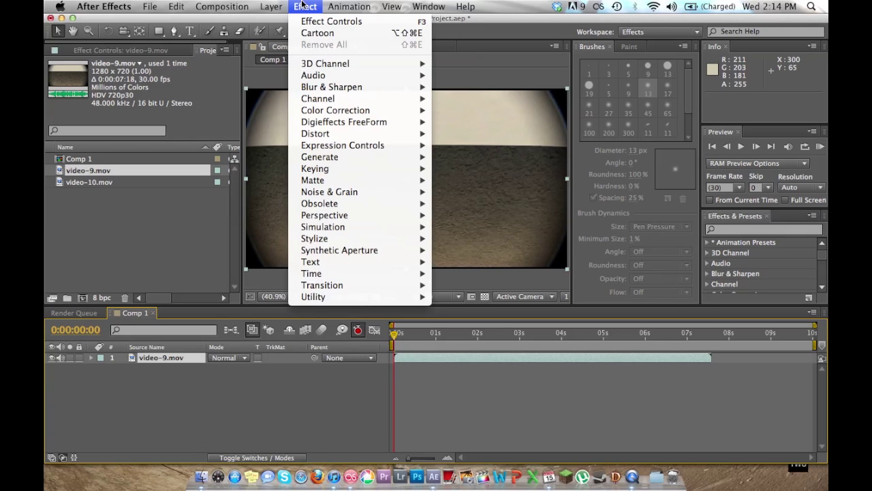
{"action": "left_click", "coordinate": [169, 235]}
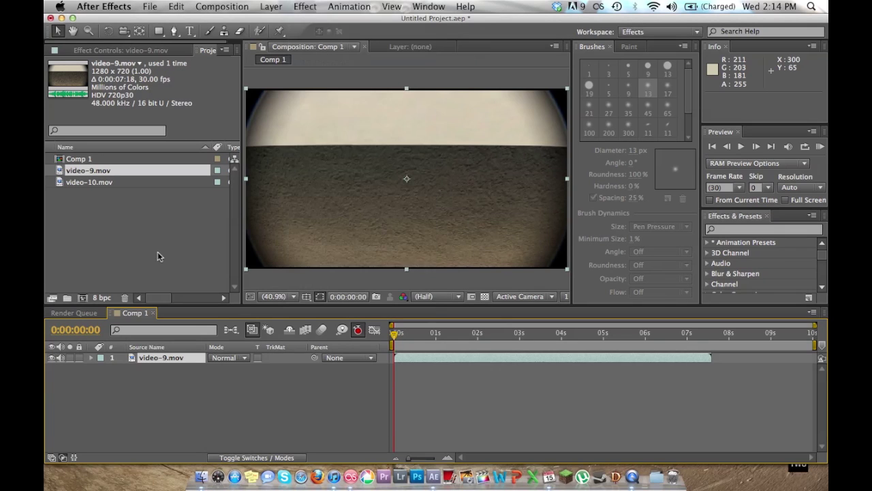
{"action": "right_click", "coordinate": [157, 359]}
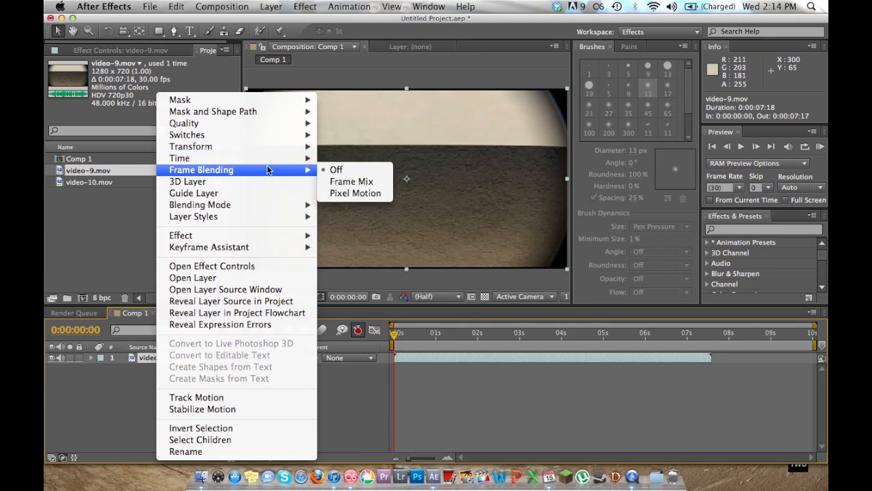
{"action": "left_click", "coordinate": [367, 156]}
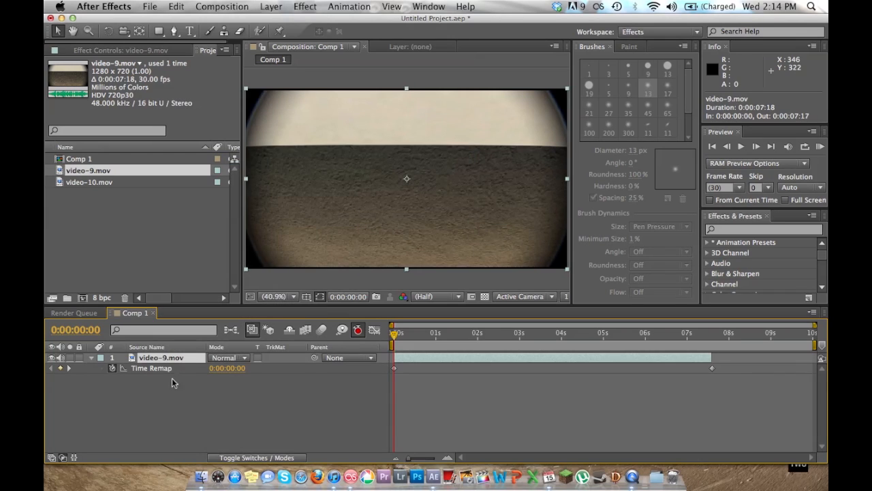
- In the Graph Editor, raise video-9's speed to 2.00 sec/sec and move its end keyframe to about 4 seconds
{"action": "left_click", "coordinate": [151, 368]}
{"action": "left_click", "coordinate": [374, 330]}
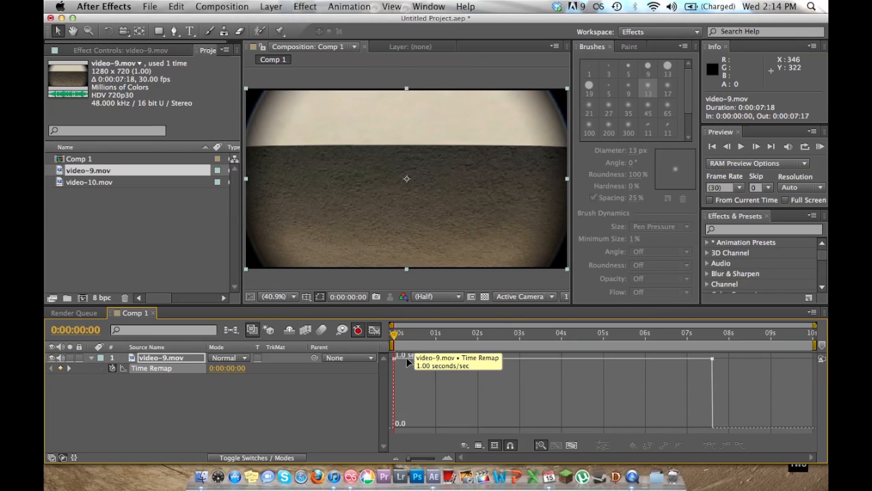
{"action": "mouse_move", "coordinate": [399, 359]}
{"action": "left_mouse_down"}
{"action": "mouse_move", "coordinate": [394, 321]}
{"action": "mouse_move", "coordinate": [390, 373]}
{"action": "left_mouse_up"}
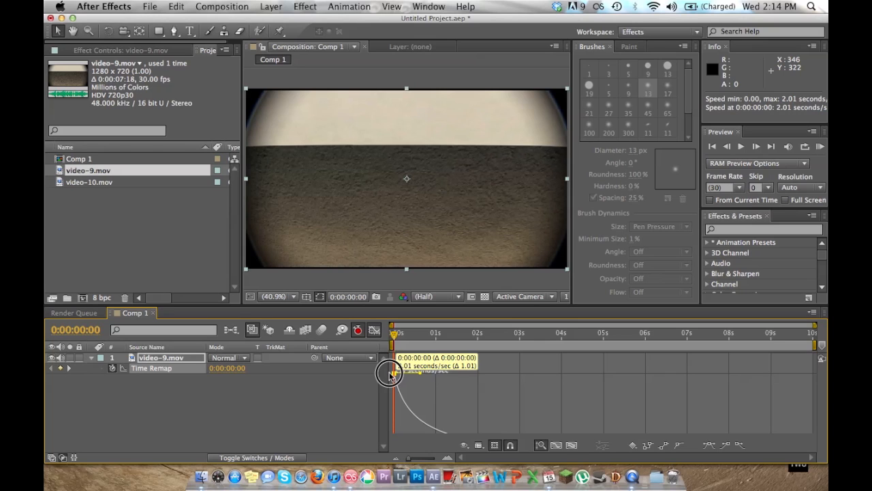
{"action": "left_click_drag", "start_coordinate": [390, 373], "coordinate": [390, 375]}
{"action": "mouse_move", "coordinate": [712, 396]}
{"action": "left_mouse_down"}
{"action": "mouse_move", "coordinate": [570, 376]}
{"action": "mouse_move", "coordinate": [553, 357]}
{"action": "left_mouse_up"}
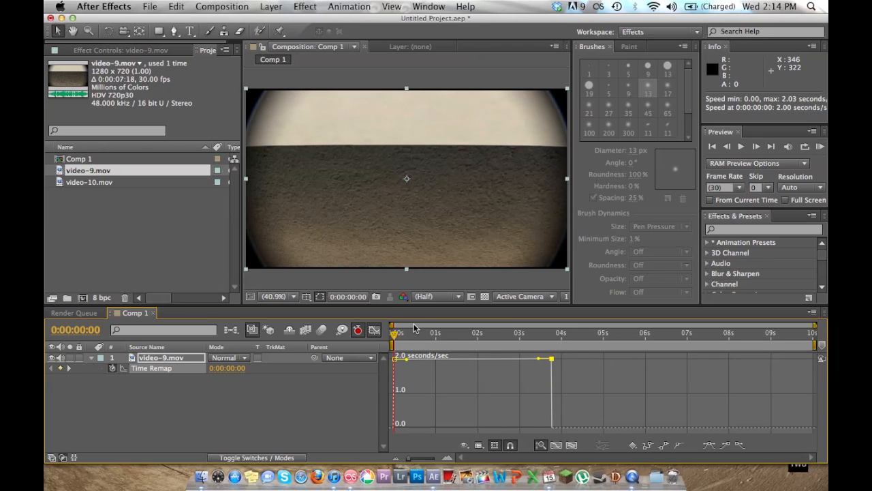
{"action": "left_click", "coordinate": [189, 392]}
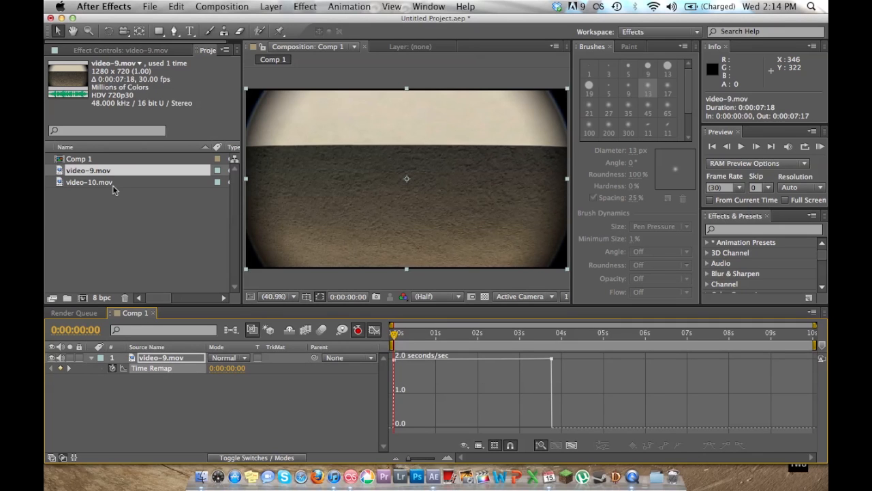
- Add video-10.mov as a second layer and enable time remapping on it
{"action": "left_click", "coordinate": [89, 182]}
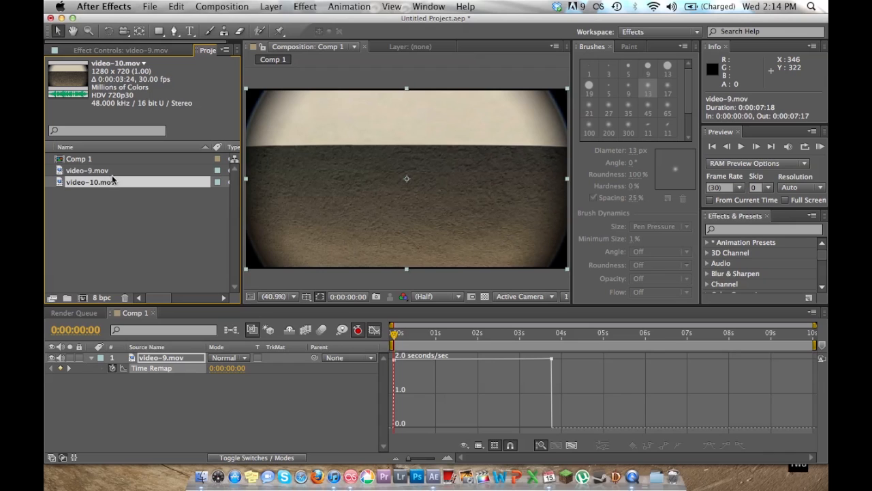
{"action": "left_click_drag", "start_coordinate": [90, 182], "coordinate": [190, 395]}
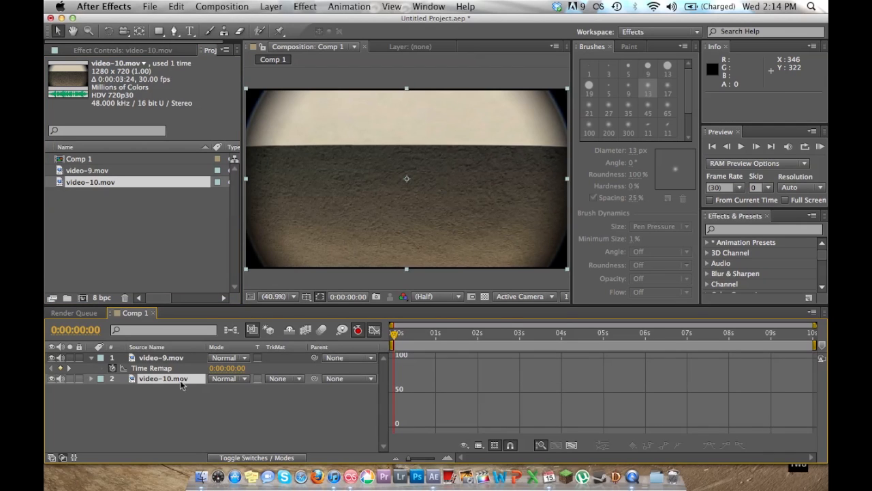
{"action": "left_click", "coordinate": [160, 358]}
{"action": "left_click_drag", "start_coordinate": [396, 334], "coordinate": [435, 335]}
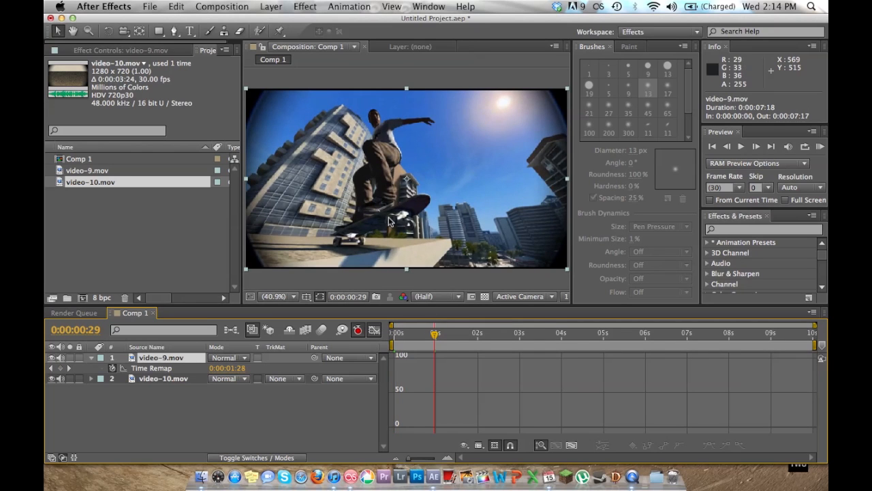
{"action": "left_click", "coordinate": [164, 379]}
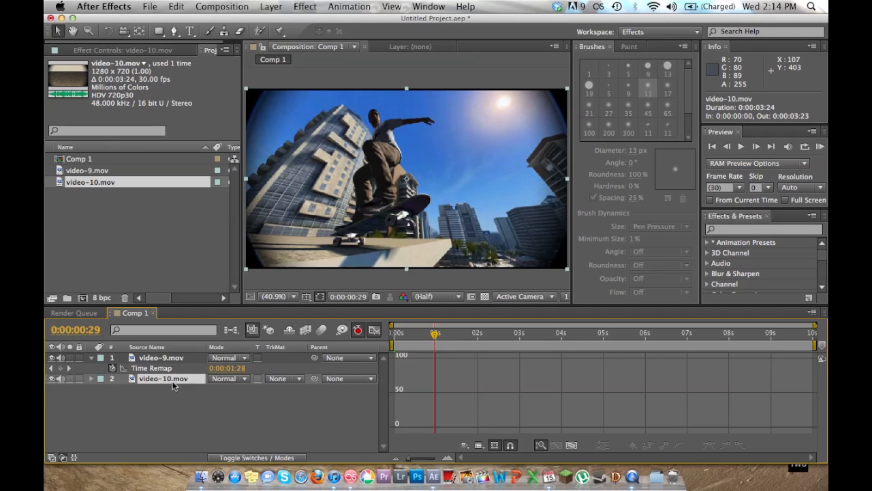
{"action": "right_click", "coordinate": [171, 379]}
{"action": "mouse_move", "coordinate": [252, 158]}
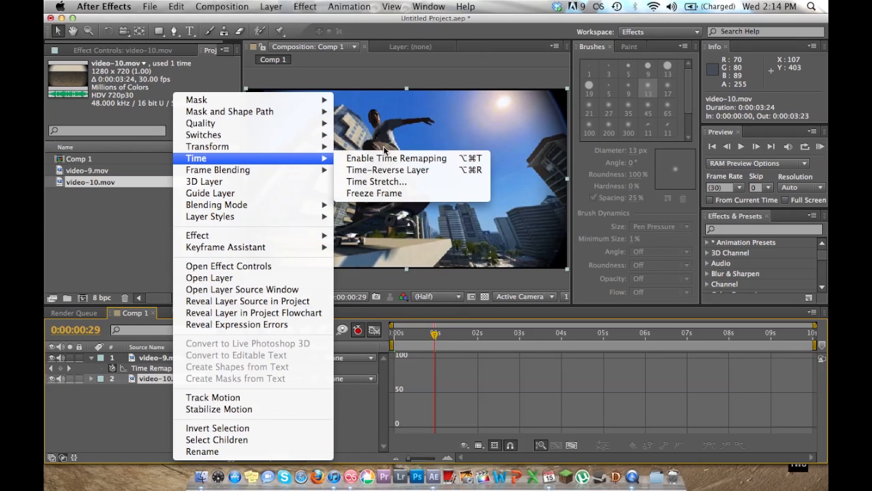
{"action": "left_click", "coordinate": [392, 158]}
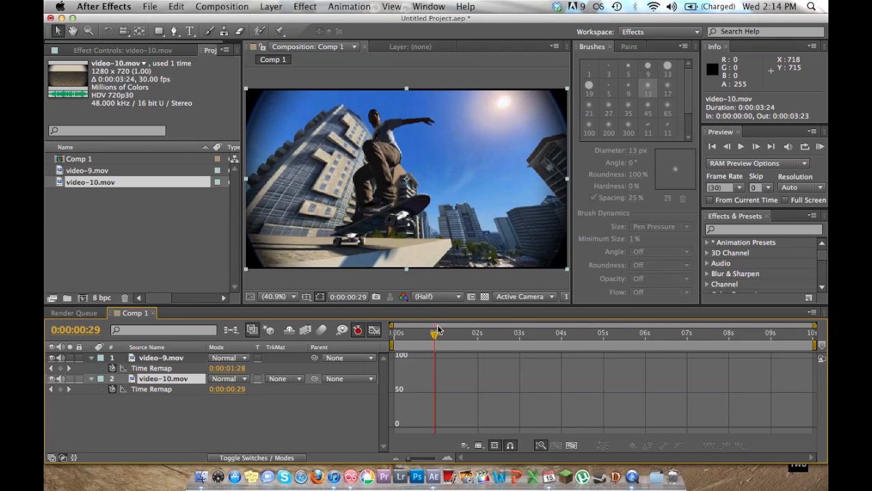
- Scrub the comp and toggle video-9.mov's visibility off and back on to check video-10 beneath
{"action": "left_click_drag", "start_coordinate": [437, 335], "coordinate": [436, 335]}
{"action": "left_click", "coordinate": [52, 357]}
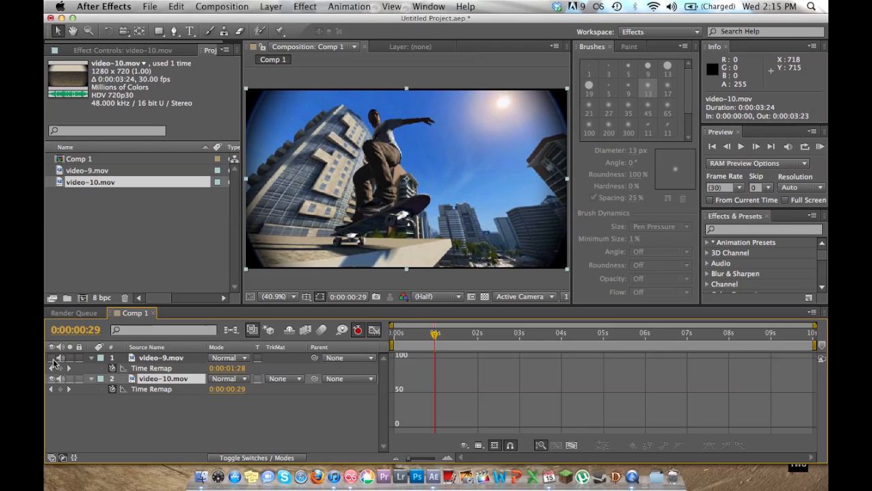
{"action": "left_click", "coordinate": [52, 357]}
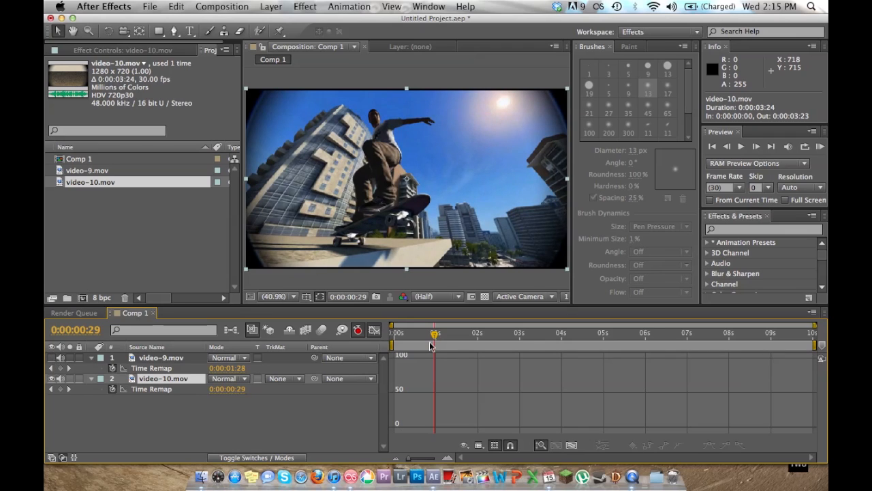
{"action": "left_click", "coordinate": [53, 357]}
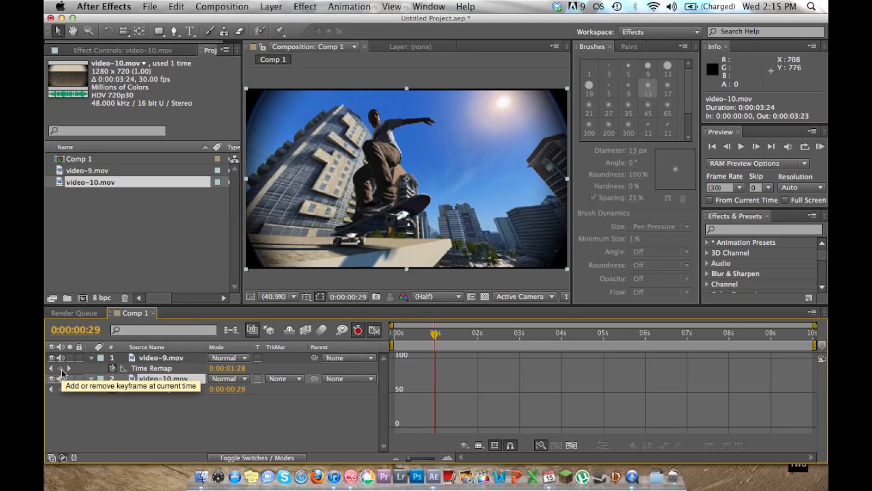
- Add Time Remap keyframes on both clips at 0:00:00:29 and 0:00:01:29
{"action": "left_click", "coordinate": [60, 368]}
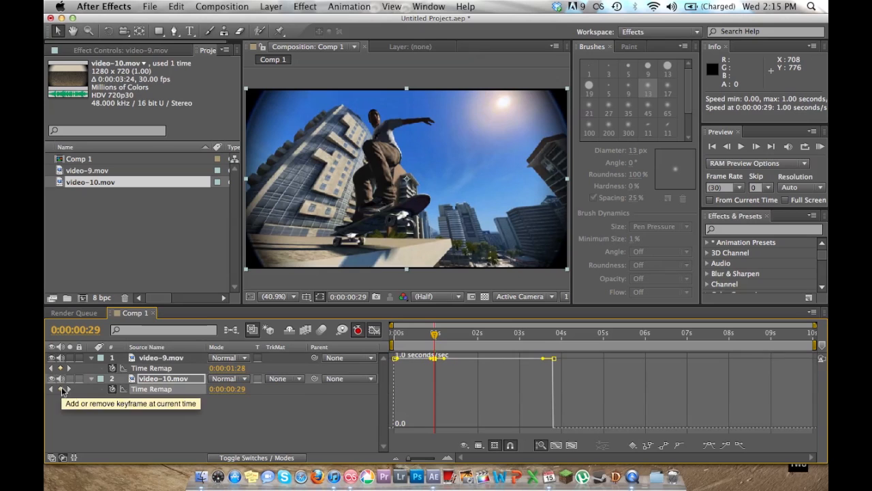
{"action": "left_click", "coordinate": [60, 389]}
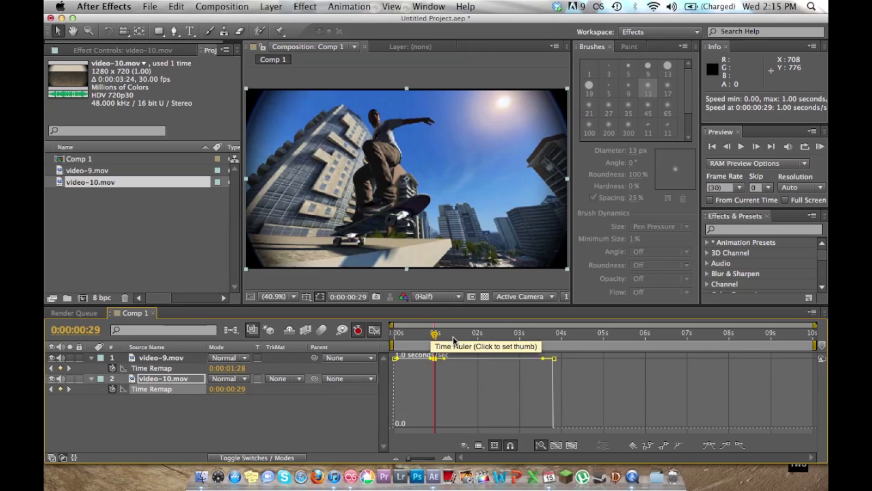
{"action": "left_click", "coordinate": [161, 357]}
{"action": "left_click_drag", "start_coordinate": [435, 332], "coordinate": [478, 336]}
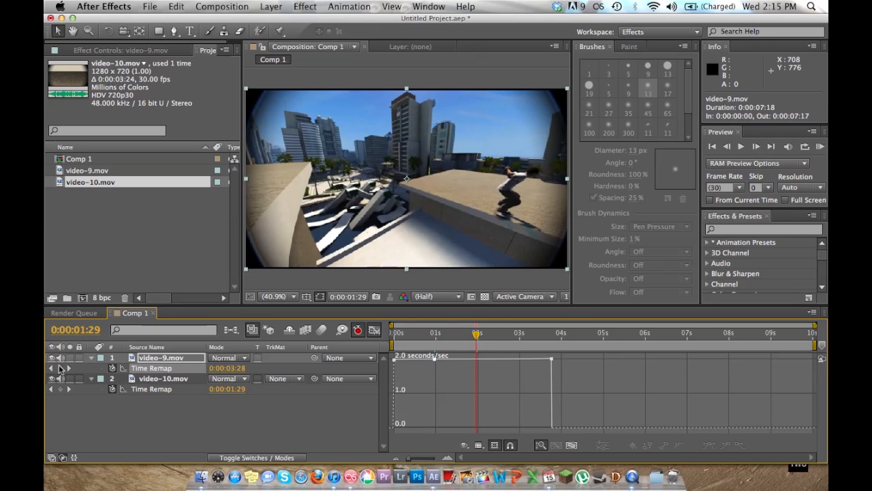
{"action": "left_click", "coordinate": [60, 369]}
{"action": "left_click", "coordinate": [163, 378]}
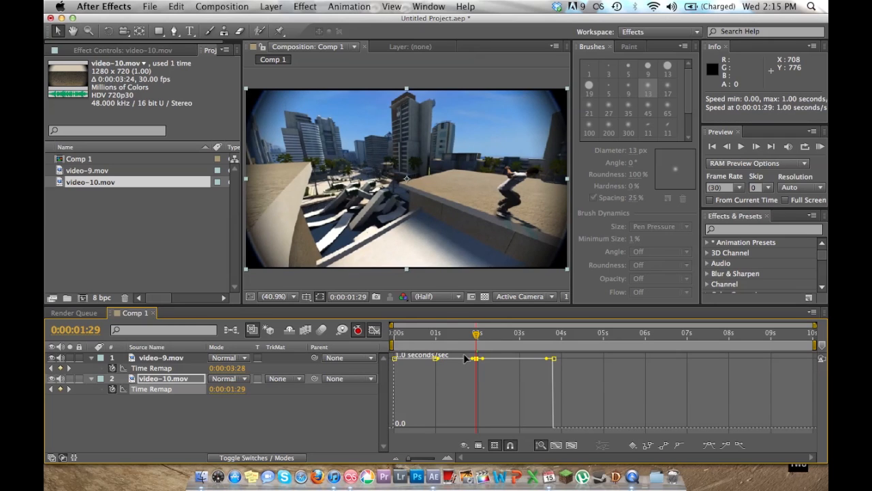
- Push video-9's speed keyframe later in the Graph Editor, bending its curve
{"action": "left_click", "coordinate": [160, 357]}
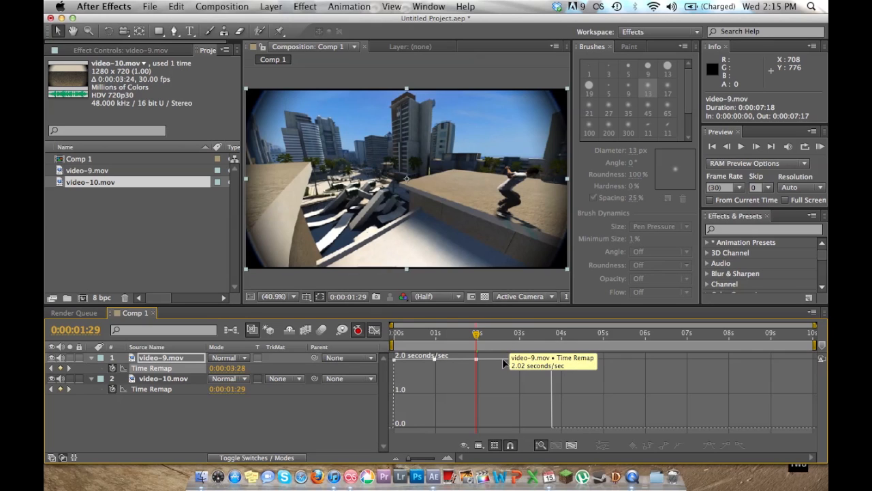
{"action": "left_click_drag", "start_coordinate": [476, 357], "coordinate": [584, 361]}
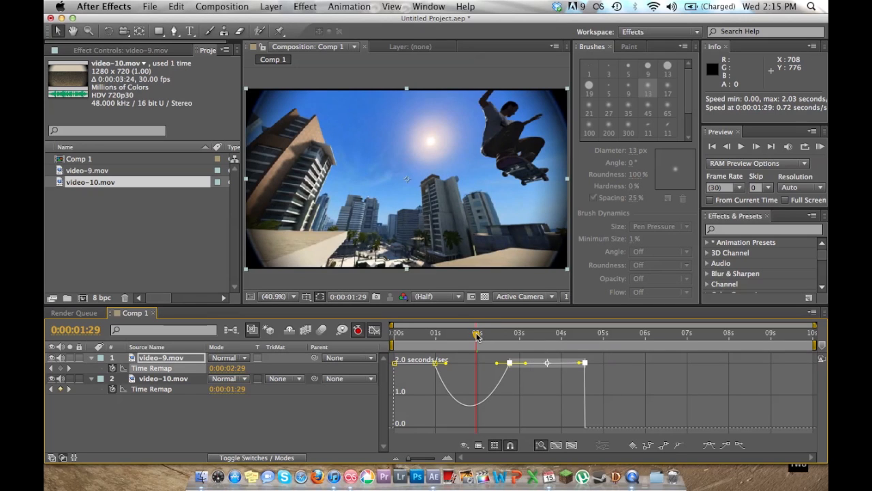
- Ease video-9's speed curve into a smooth slow-motion dip around 0:00:01:17
{"action": "left_click_drag", "start_coordinate": [477, 332], "coordinate": [459, 333]}
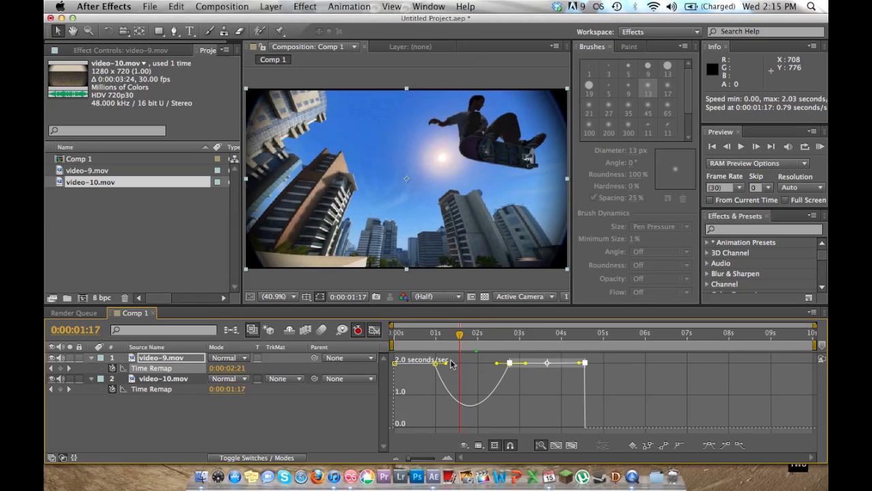
{"action": "left_click_drag", "start_coordinate": [447, 364], "coordinate": [442, 360]}
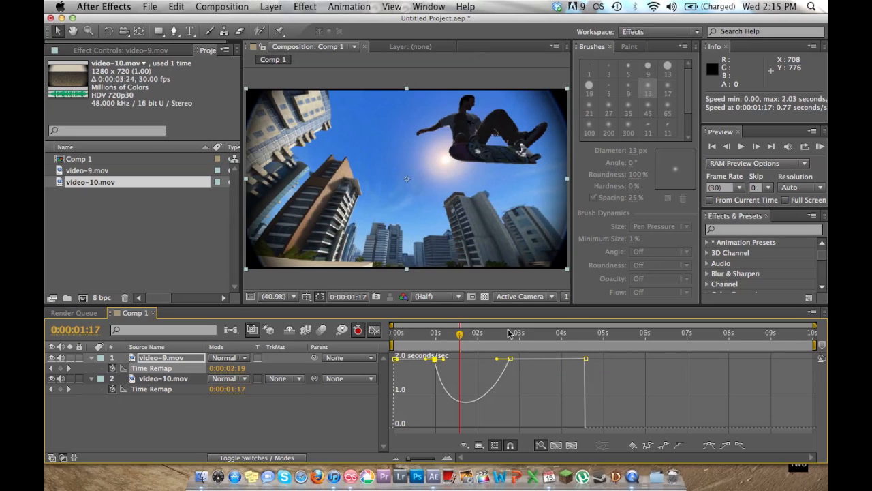
{"action": "left_click", "coordinate": [151, 368]}
- Show both speed graphs and set video-10's middle speed to about 0.56 sec/sec with outer keys at 1.0
{"action": "left_click", "coordinate": [151, 389], "text": "shift"}
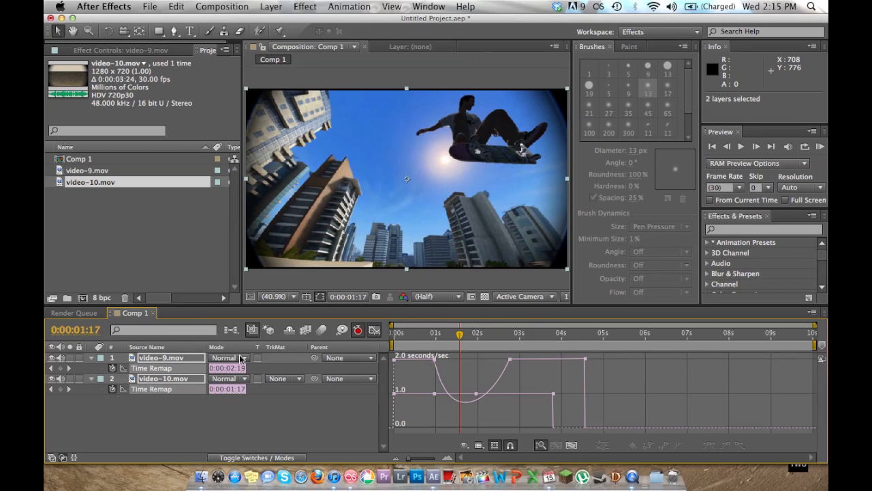
{"action": "left_click", "coordinate": [518, 394]}
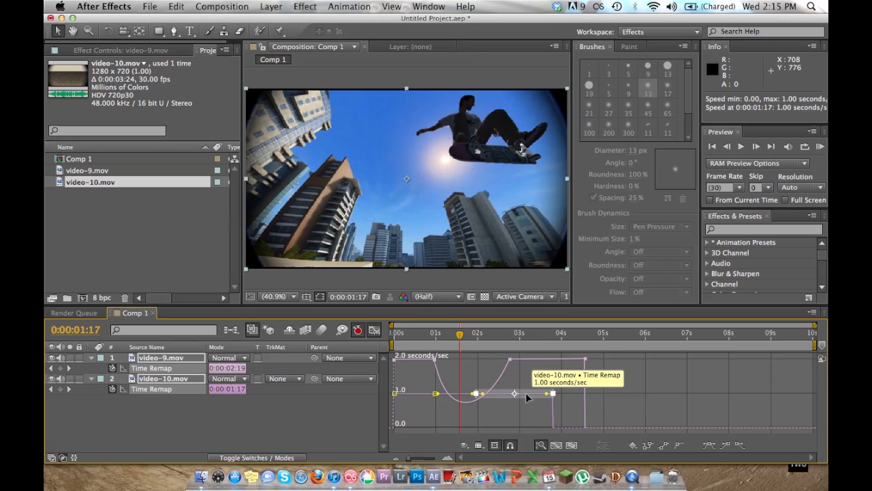
{"action": "left_click_drag", "start_coordinate": [528, 397], "coordinate": [559, 393]}
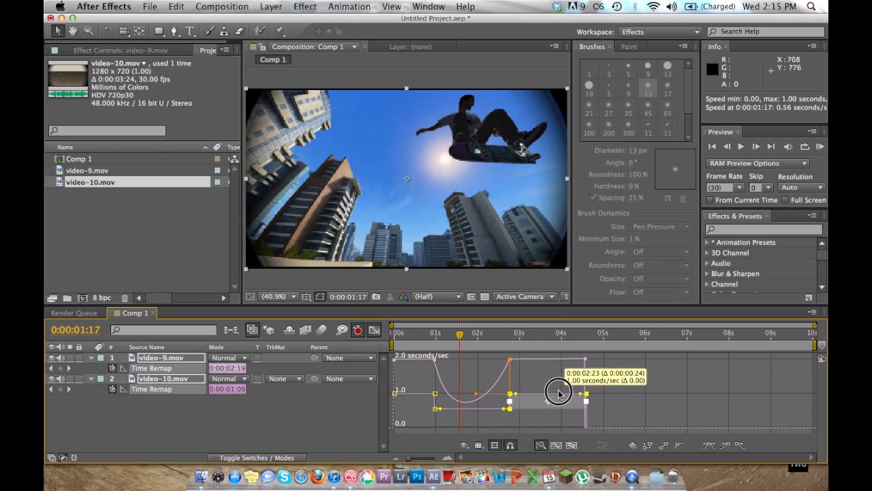
{"action": "left_click", "coordinate": [437, 409]}
{"action": "left_click_drag", "start_coordinate": [437, 409], "coordinate": [436, 395]}
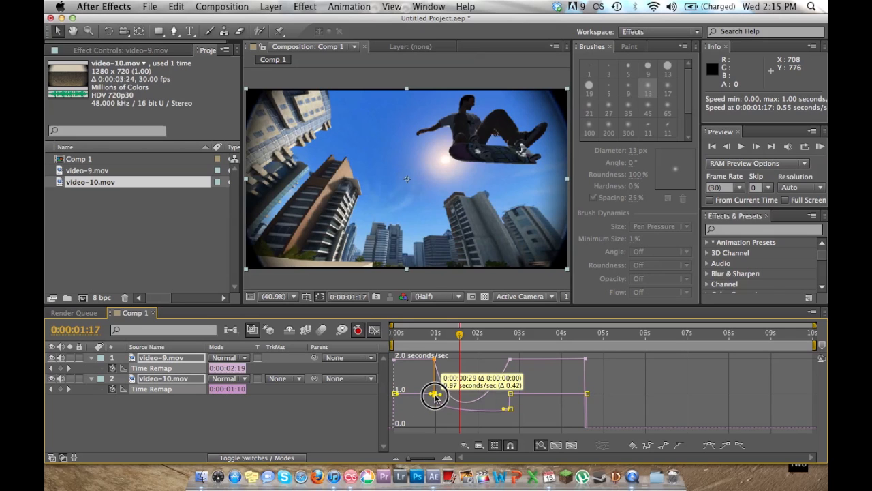
{"action": "mouse_move", "coordinate": [509, 409]}
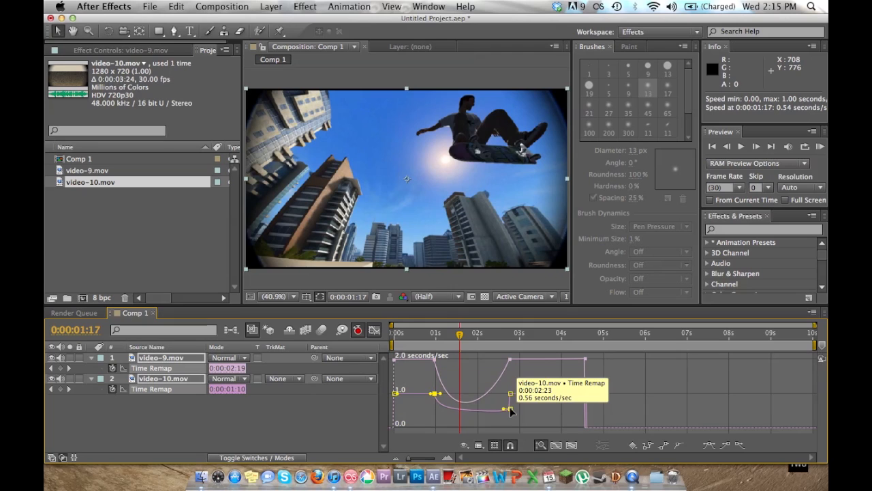
{"action": "left_click_drag", "start_coordinate": [510, 411], "coordinate": [511, 395]}
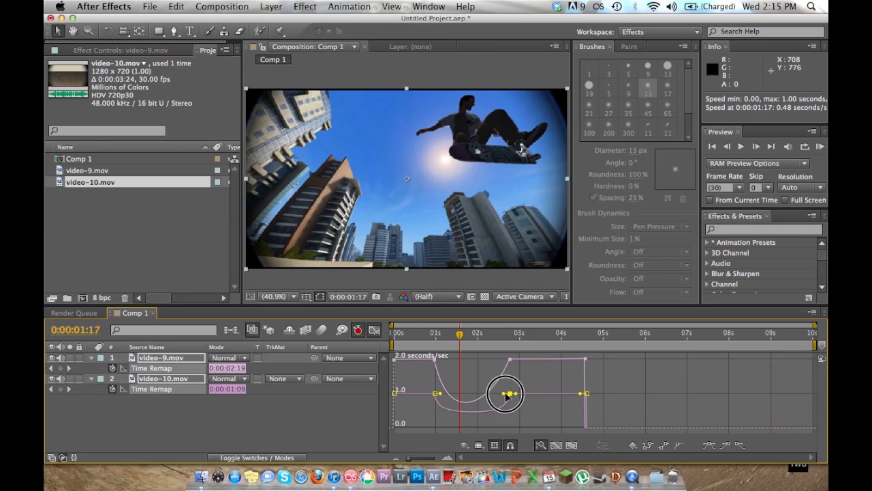
- Adjust video-10's Bezier ease handles (about 24% influence) so its dip matches video-9's
{"action": "left_click_drag", "start_coordinate": [508, 394], "coordinate": [501, 397]}
{"action": "left_click_drag", "start_coordinate": [437, 394], "coordinate": [445, 395]}
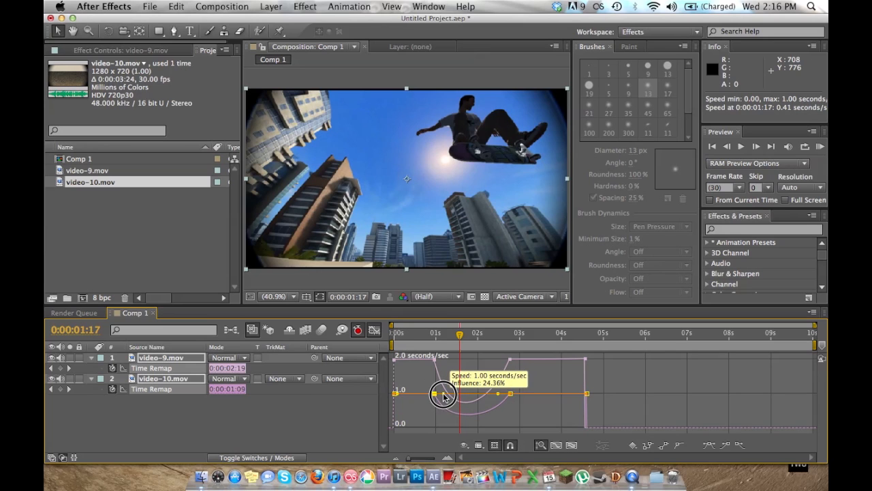
{"action": "left_click_drag", "start_coordinate": [445, 395], "coordinate": [444, 395]}
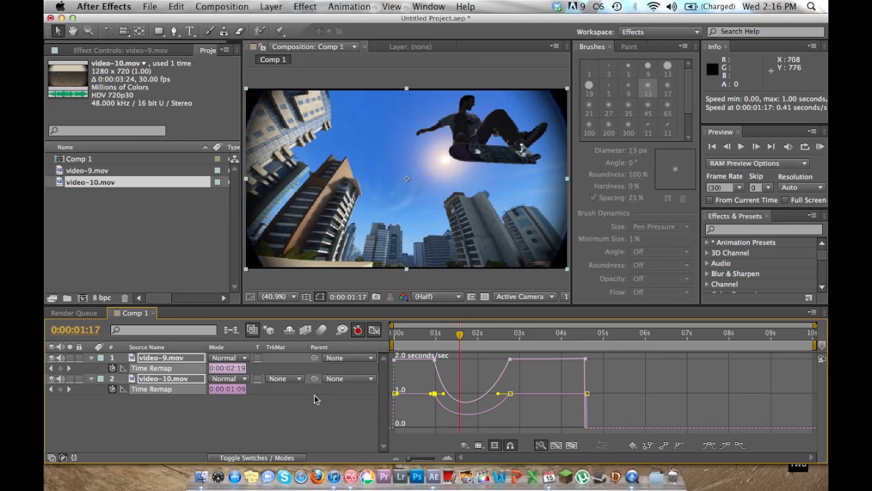
- Lengthen video-10.mov to full duration and trim video-9.mov to end with it around 4:18
{"action": "left_click", "coordinate": [375, 329]}
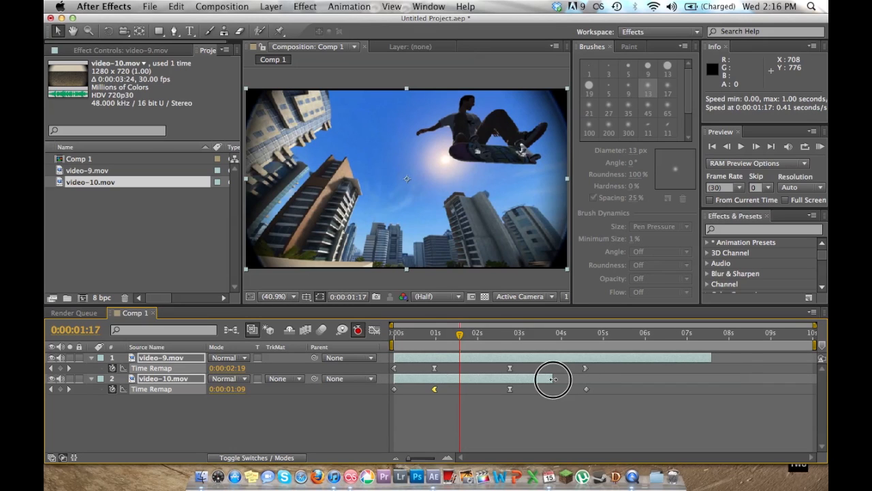
{"action": "left_click_drag", "start_coordinate": [551, 379], "coordinate": [588, 383]}
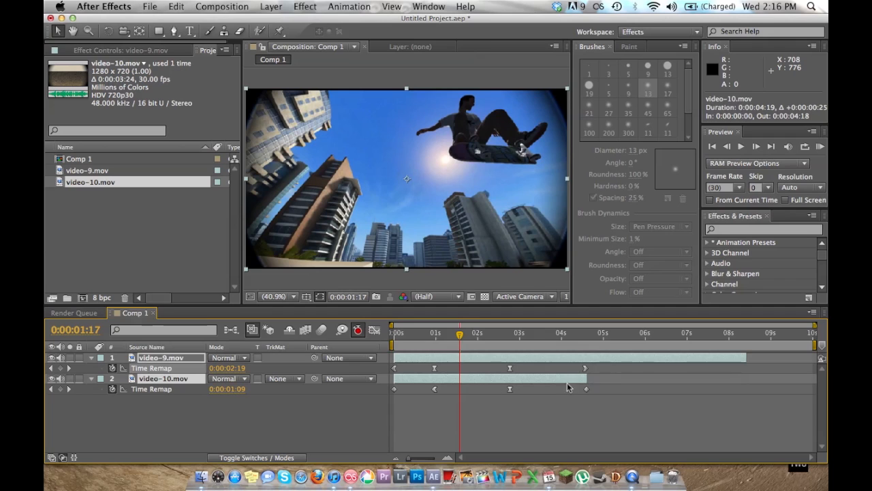
{"action": "left_click", "coordinate": [289, 406]}
{"action": "left_click_drag", "start_coordinate": [746, 356], "coordinate": [585, 356]}
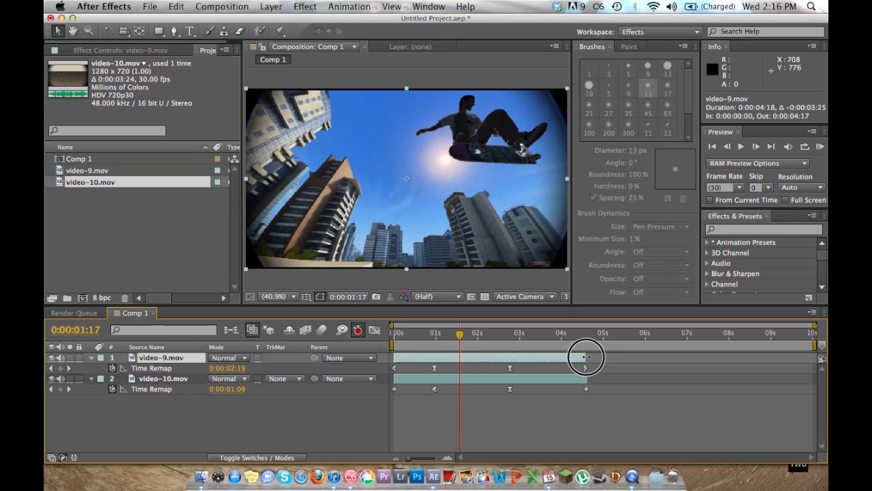
- End the work area where the clips end
{"action": "left_click", "coordinate": [620, 333]}
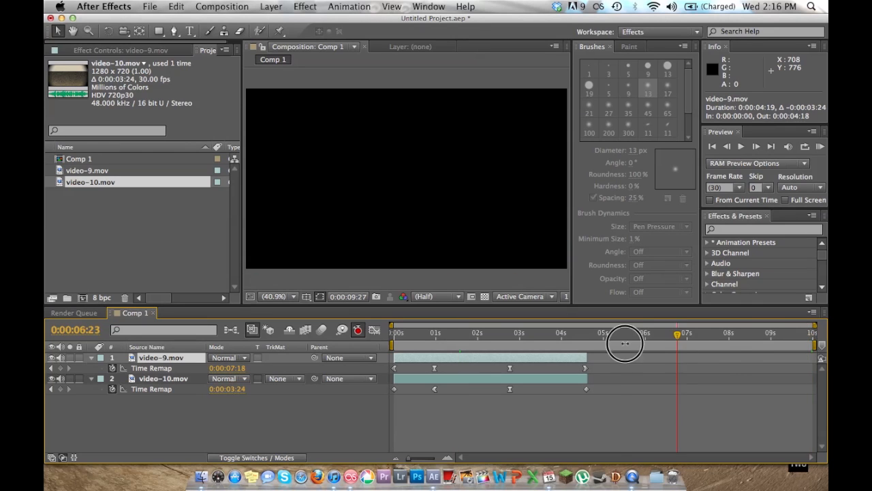
{"action": "left_click_drag", "start_coordinate": [821, 346], "coordinate": [593, 344]}
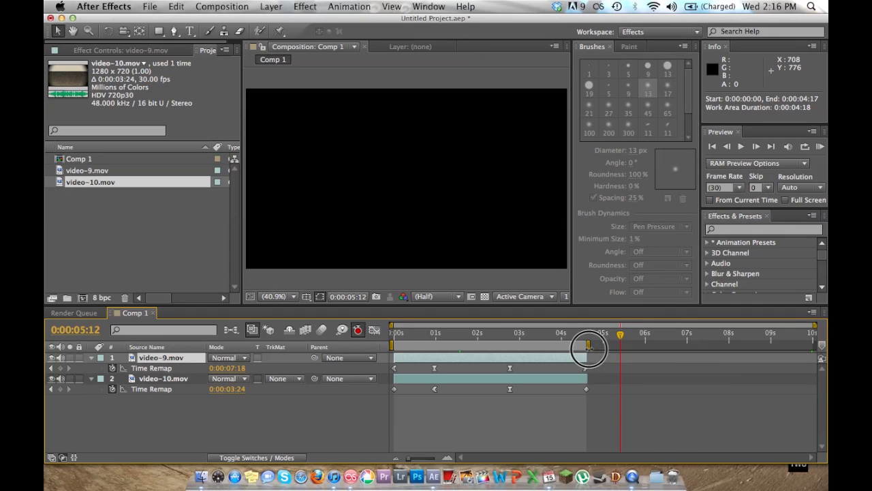
{"action": "left_click", "coordinate": [303, 408]}
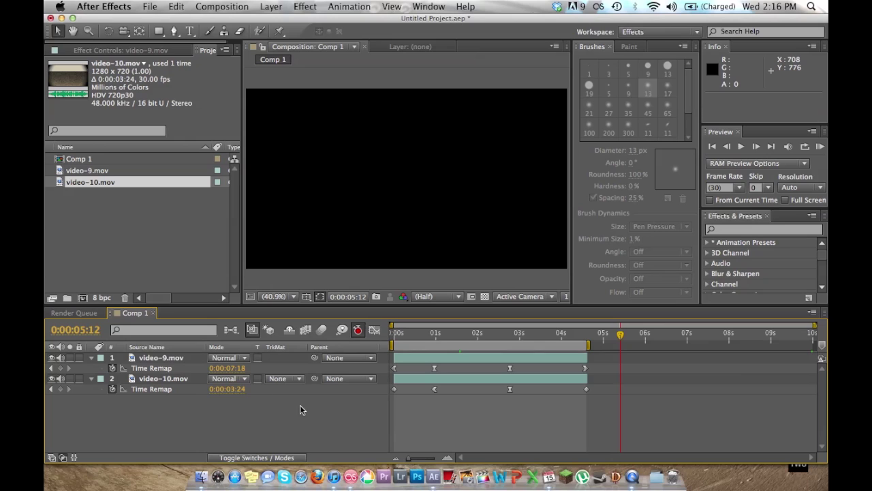
- Mute video-9.mov's audio and rewind the comp to 0:00:00:00
{"action": "left_click", "coordinate": [146, 359]}
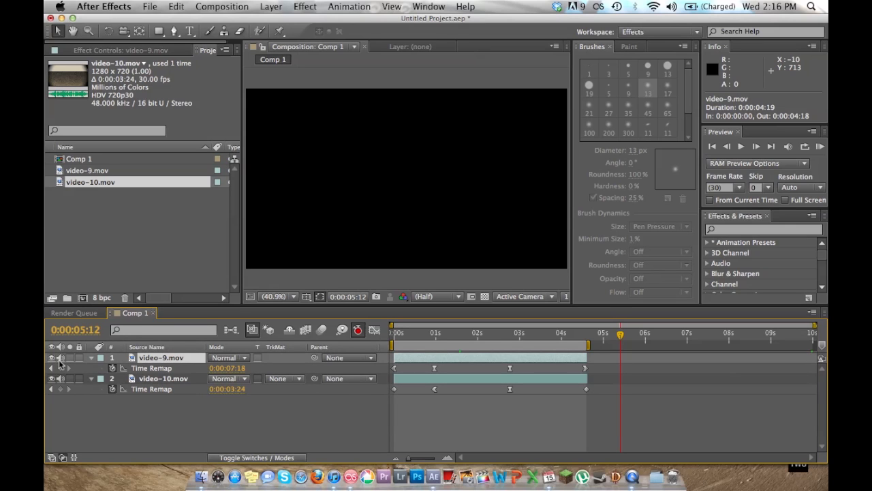
{"action": "left_click", "coordinate": [60, 358]}
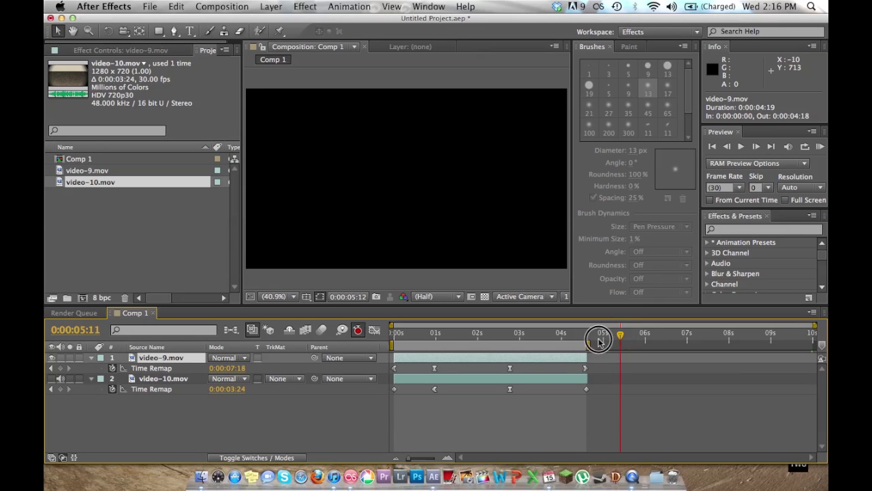
{"action": "key", "text": "Home"}
{"action": "left_click", "coordinate": [222, 6]}
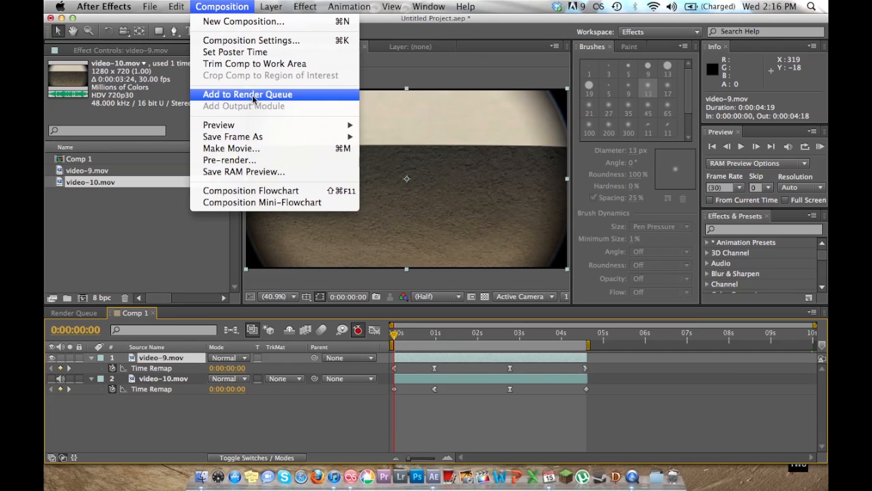
- Render Comp 1 from the Render Queue with Custom output and audio enabled to Comp 1.mov, then minimize After Effects
{"action": "left_click", "coordinate": [247, 94]}
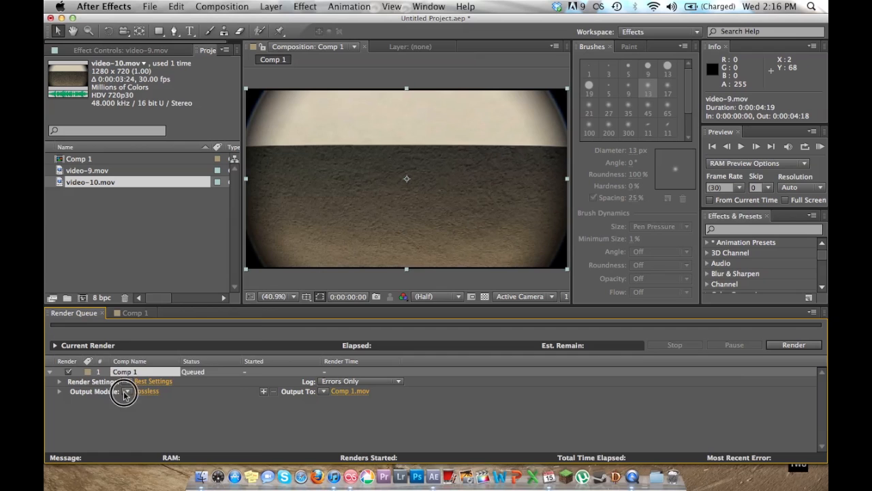
{"action": "left_click", "coordinate": [127, 391]}
{"action": "left_click", "coordinate": [161, 433]}
{"action": "left_click", "coordinate": [276, 368]}
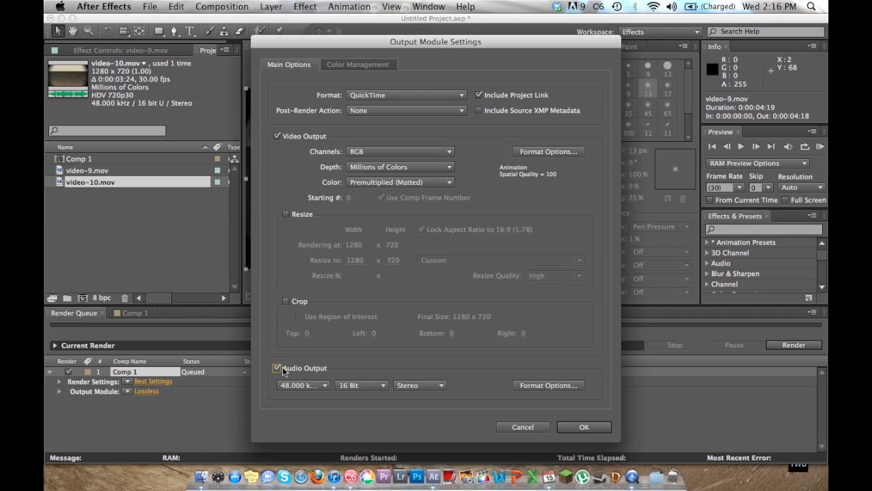
{"action": "left_click", "coordinate": [584, 426]}
{"action": "left_click", "coordinate": [793, 344]}
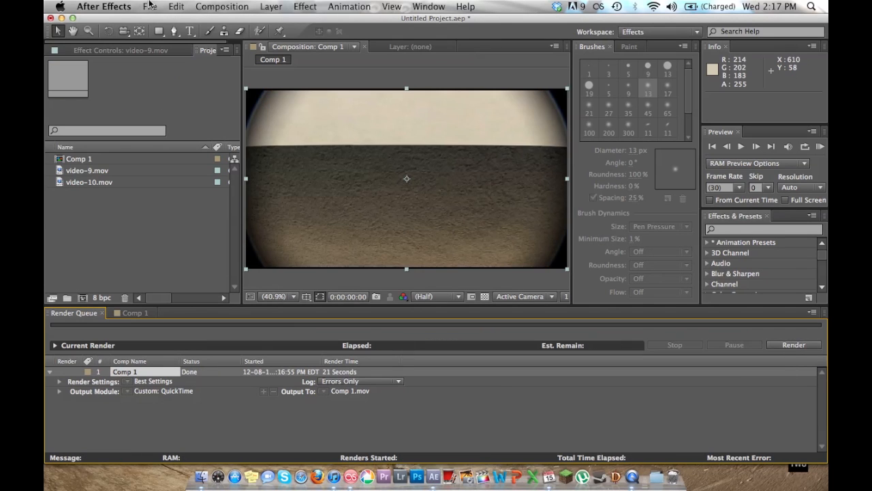
{"action": "left_click", "coordinate": [62, 18]}
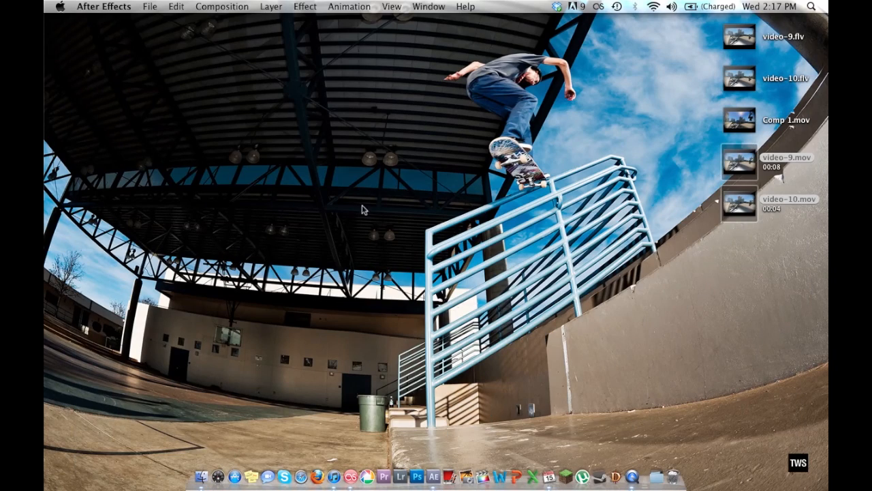
- Select Comp 1.mov on the desktop and review its Get Info details
{"action": "left_click", "coordinate": [363, 209]}
{"action": "left_click", "coordinate": [738, 117]}
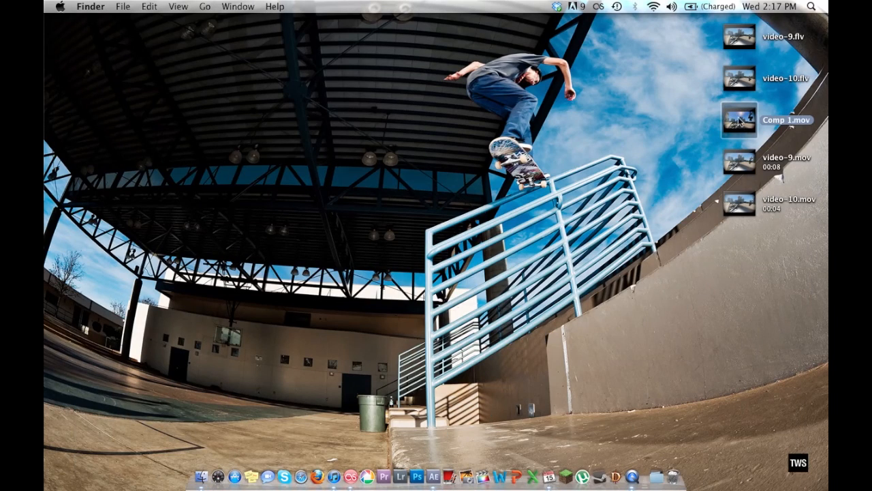
{"action": "right_click", "coordinate": [739, 121]}
{"action": "mouse_move", "coordinate": [626, 135]}
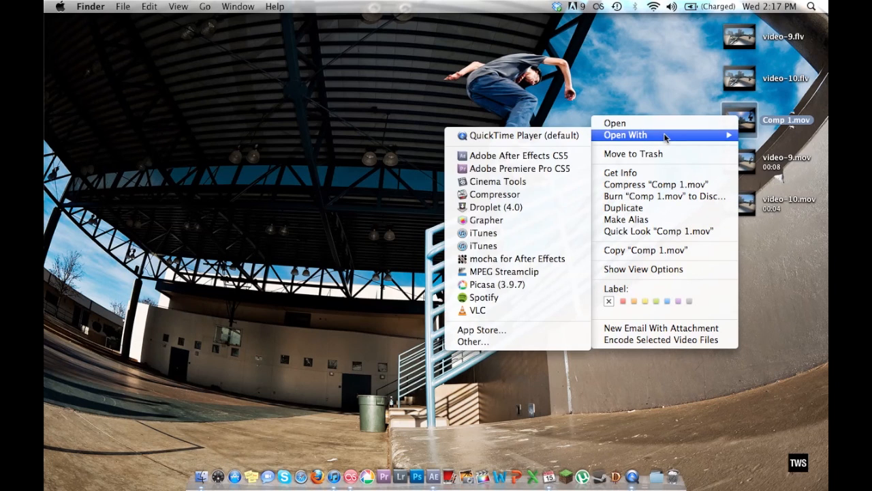
{"action": "left_click", "coordinate": [642, 166]}
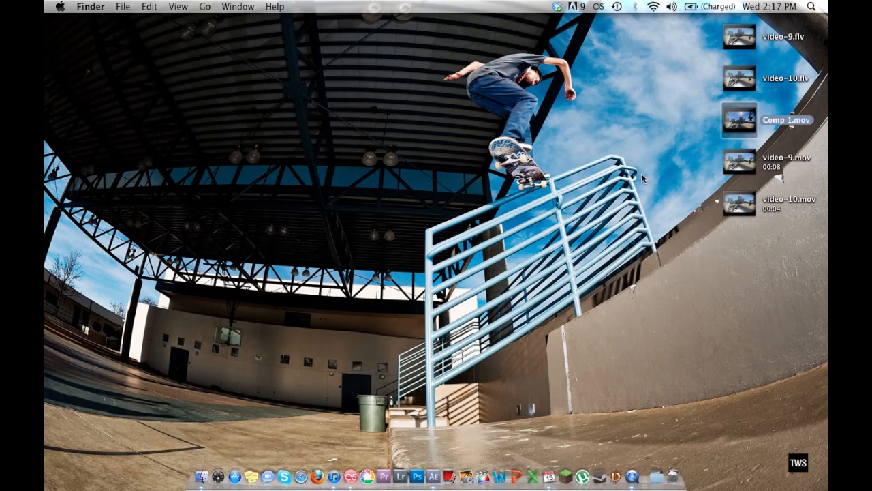
{"action": "key", "text": "super+i"}
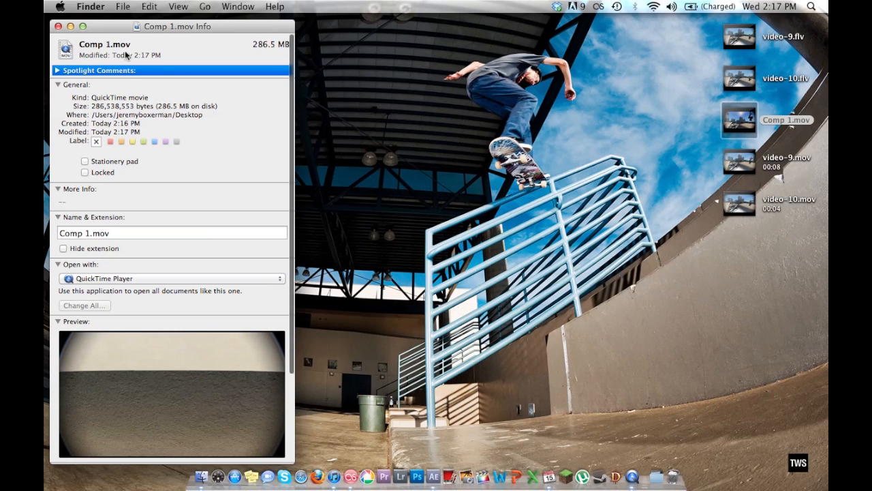
{"action": "left_click", "coordinate": [58, 27]}
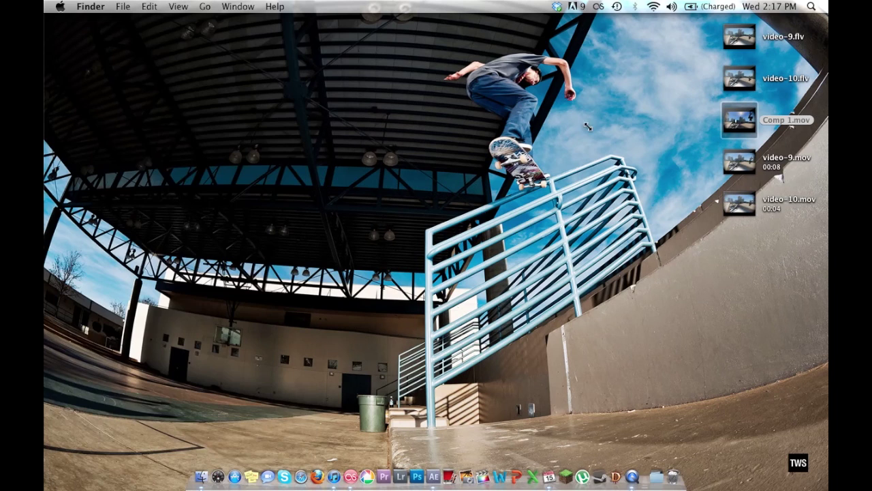
- Open Comp 1.mov with MPEG Streamclip and save the converted movie as Comp 1-1
{"action": "right_click", "coordinate": [751, 129]}
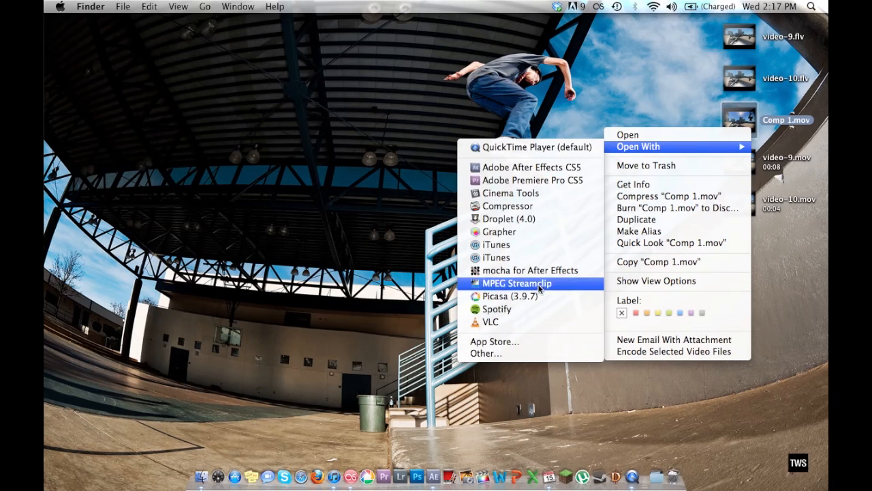
{"action": "left_click", "coordinate": [531, 289]}
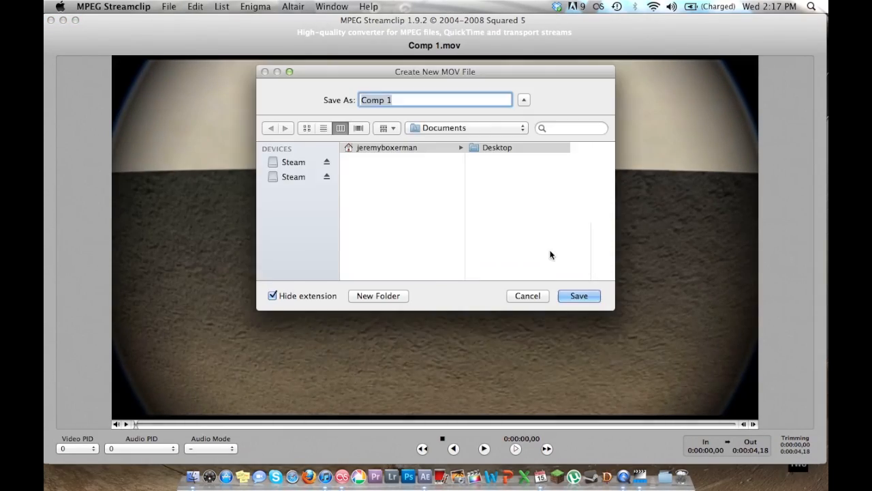
{"action": "left_click", "coordinate": [468, 179]}
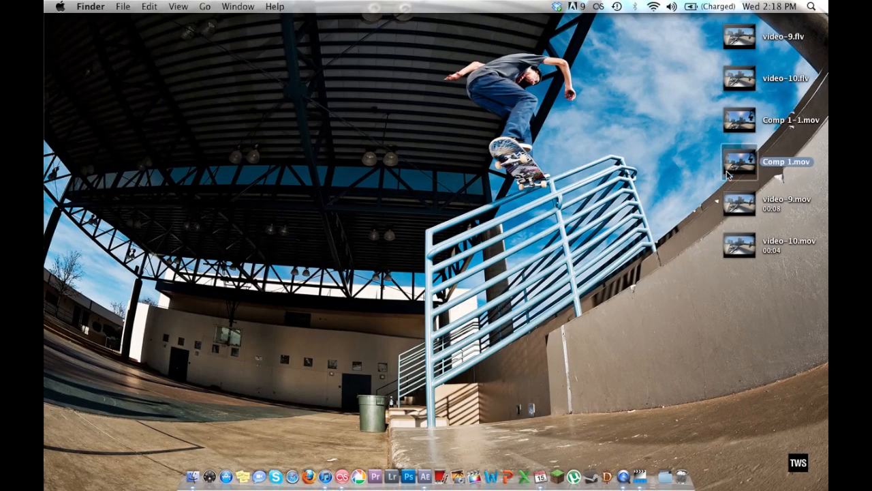
- Select the converted Comp 1-1.mov on the desktop for playback in QuickTime Player
{"action": "left_click", "coordinate": [736, 120]}
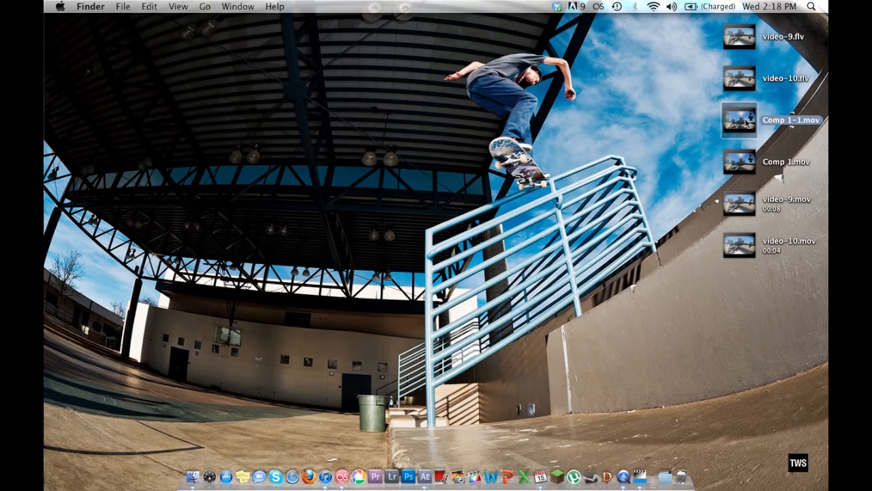